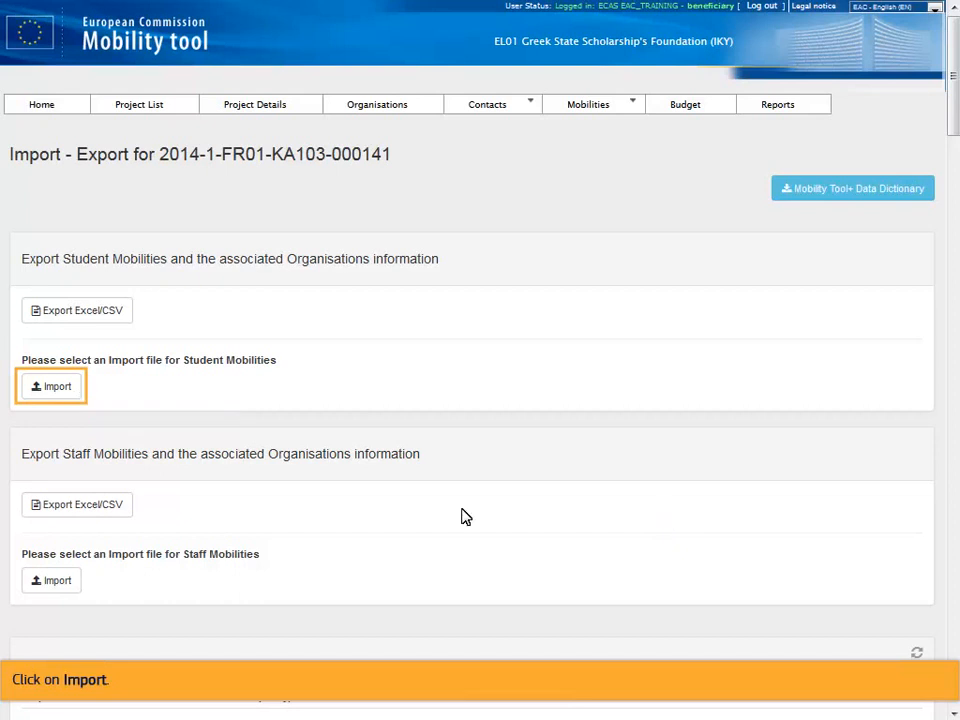
Import the file 2014-1-FR01-KA103-000141_Mobilities_Export_students.xlsx for Student Mobilities.
left_click(58, 390)
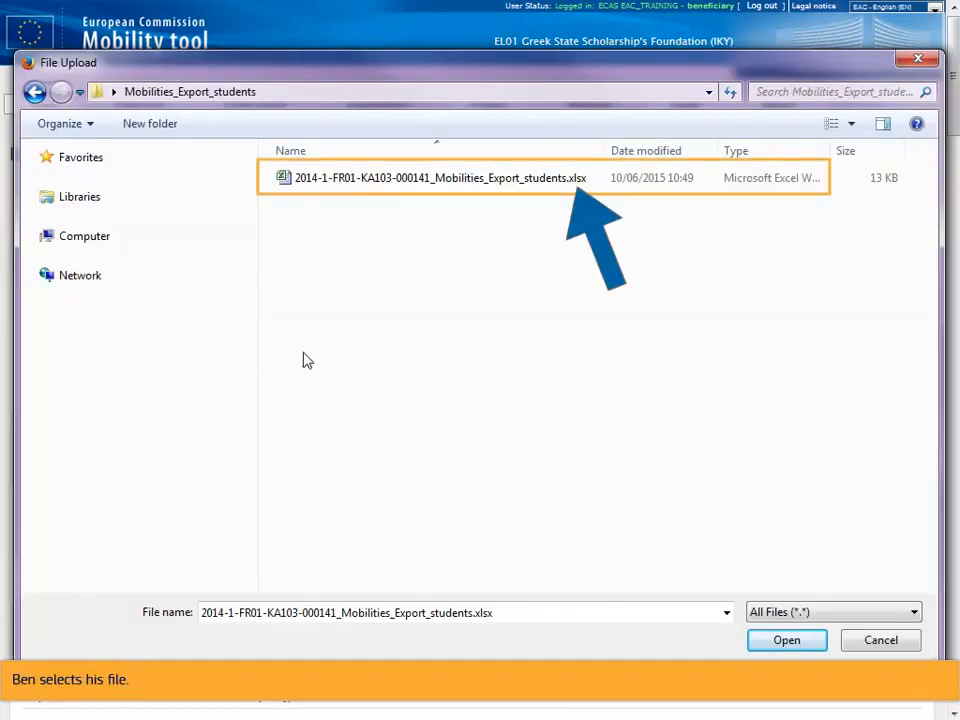
left_click(438, 180)
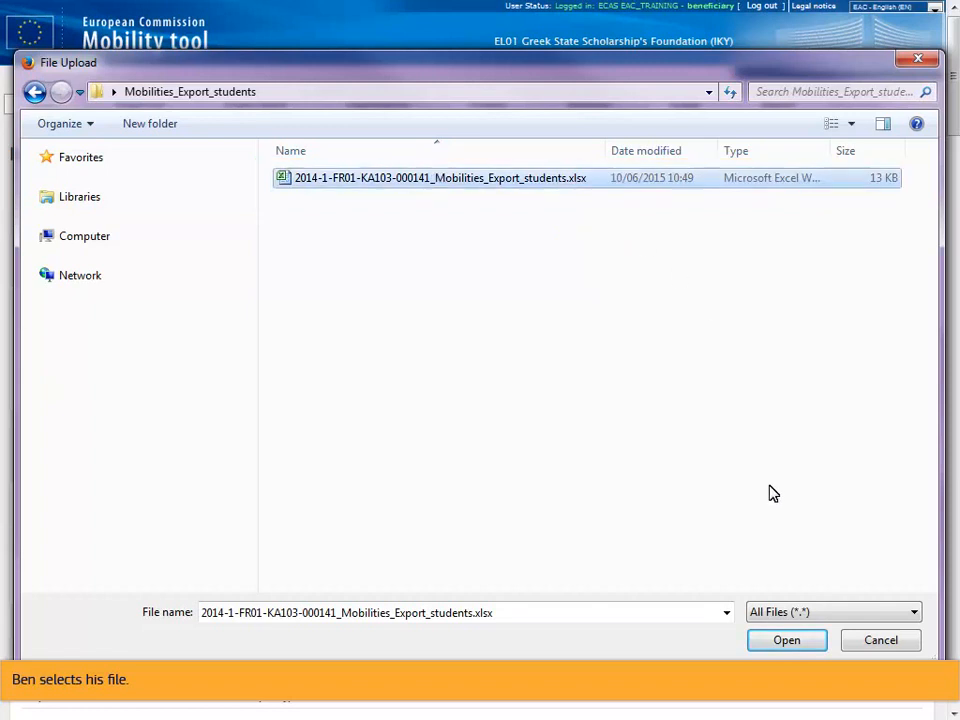
left_click(786, 640)
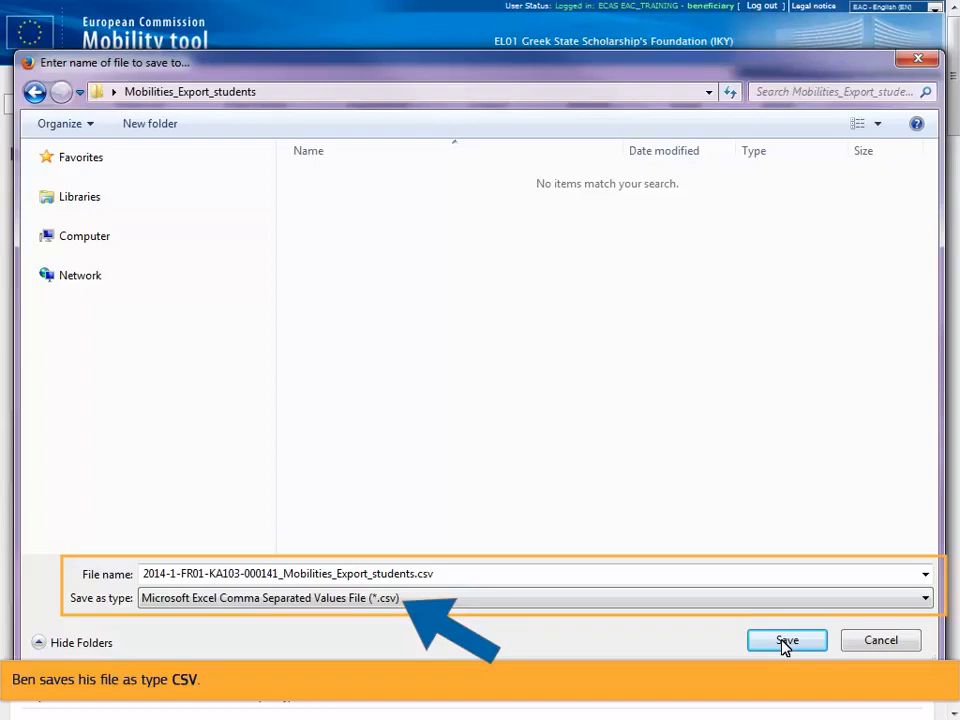
Save the student export as a CSV file and import 2014-1-FR01-KA103-000141_Mobilities_Export_students.csv for Student Mobilities.
left_click(786, 641)
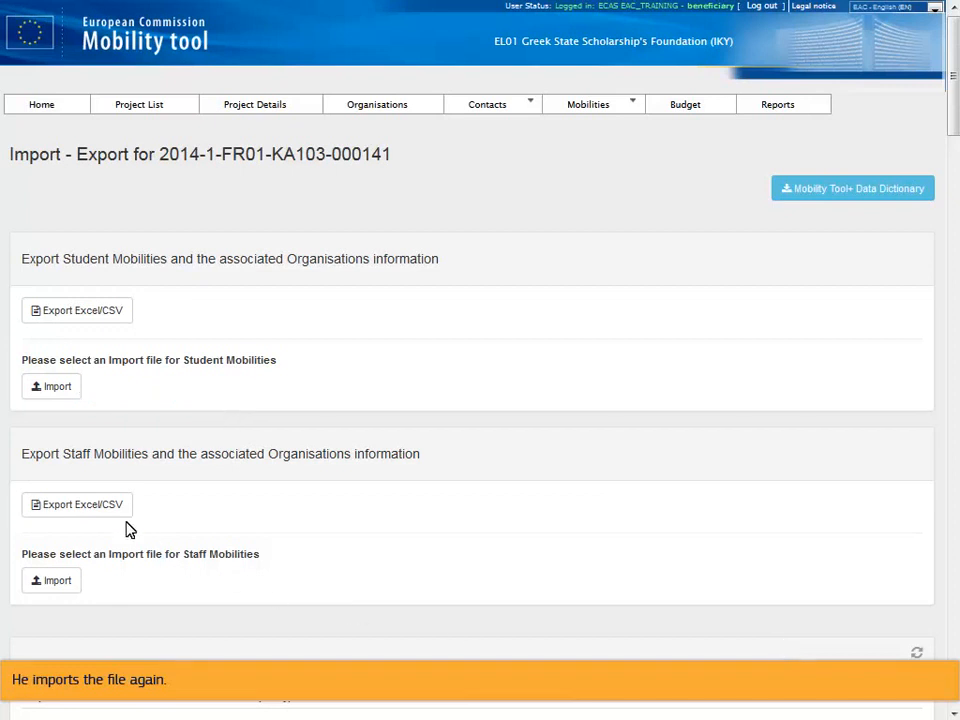
left_click(55, 389)
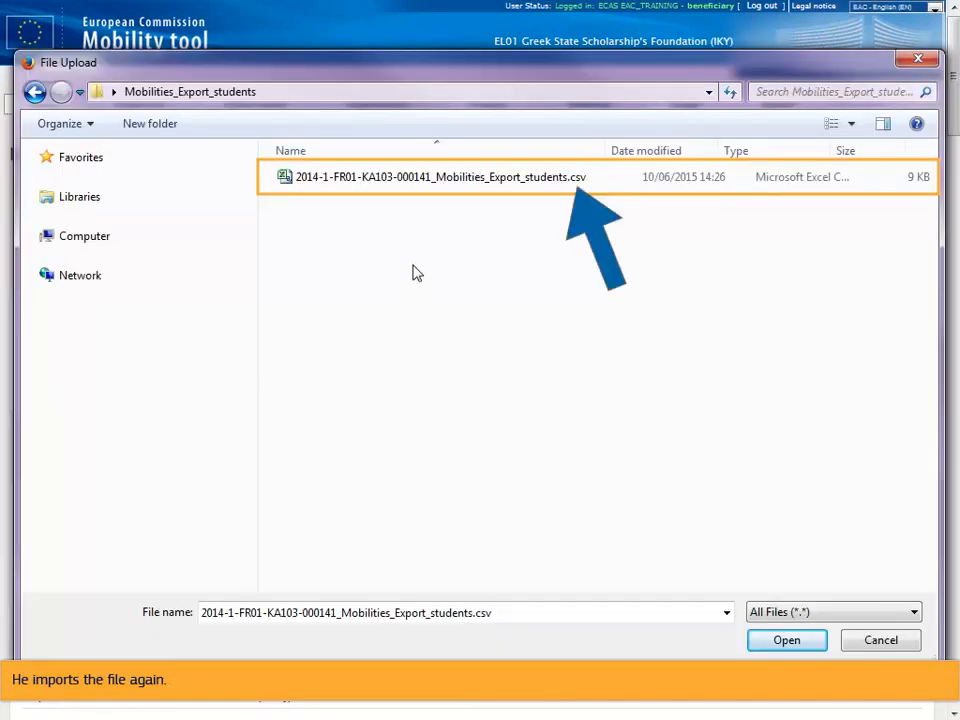
left_click(435, 180)
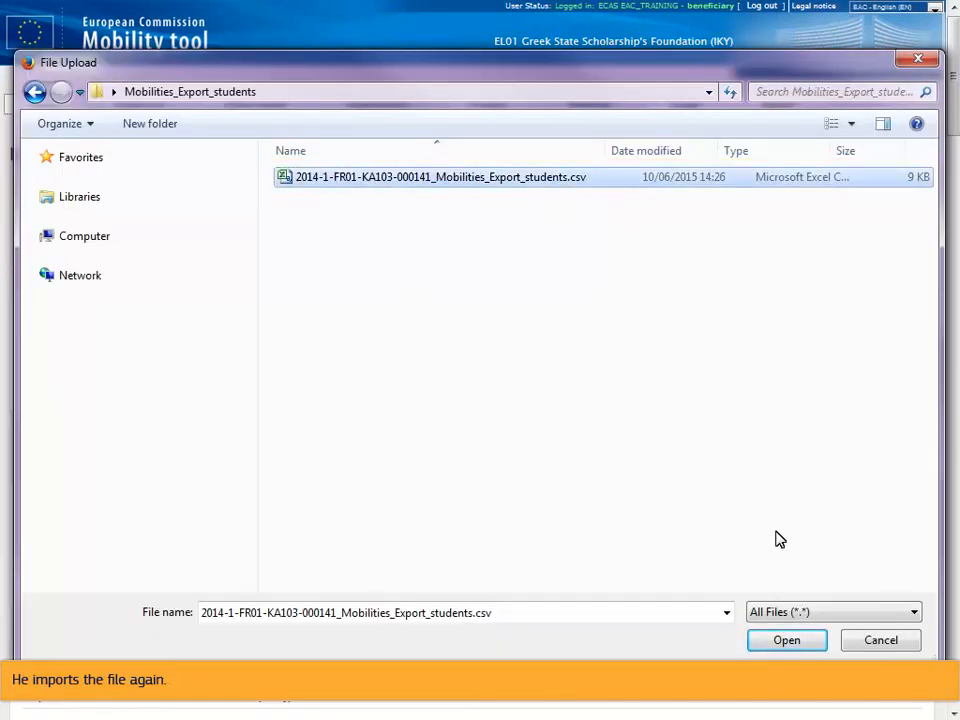
left_click(786, 641)
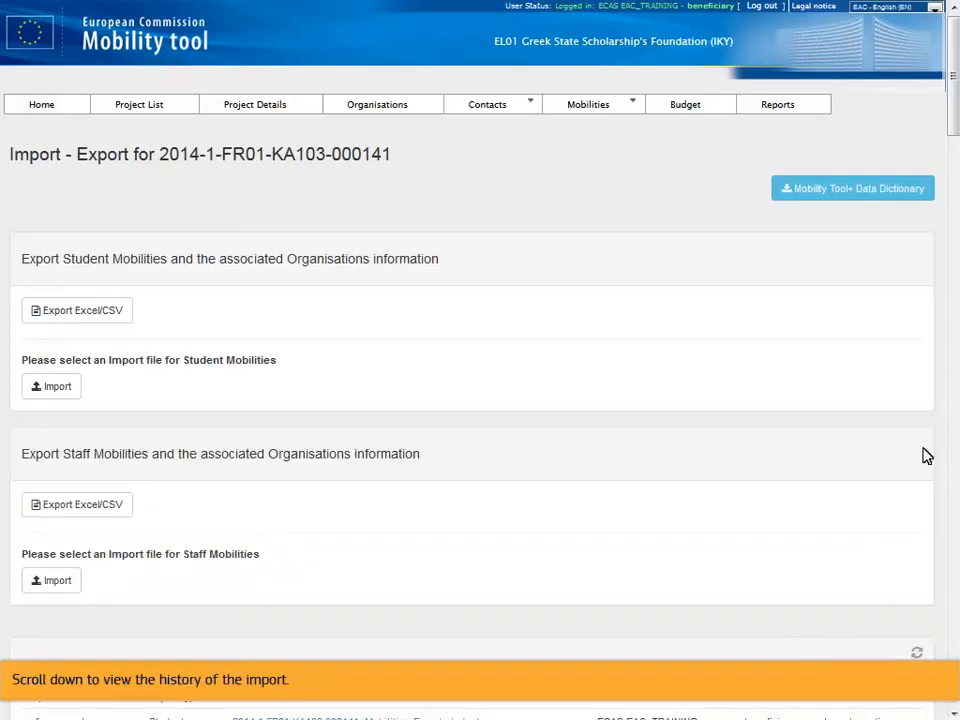
Refresh the import history and open the student import's error log in Microsoft Excel.
scroll(952, 124, "down", 5)
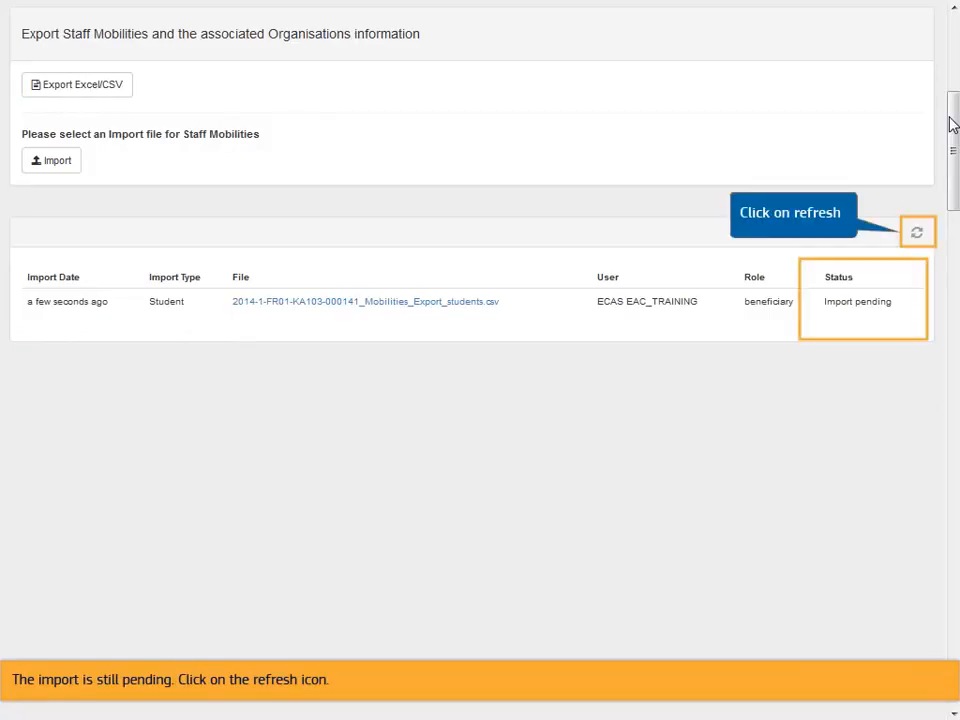
left_click(917, 233)
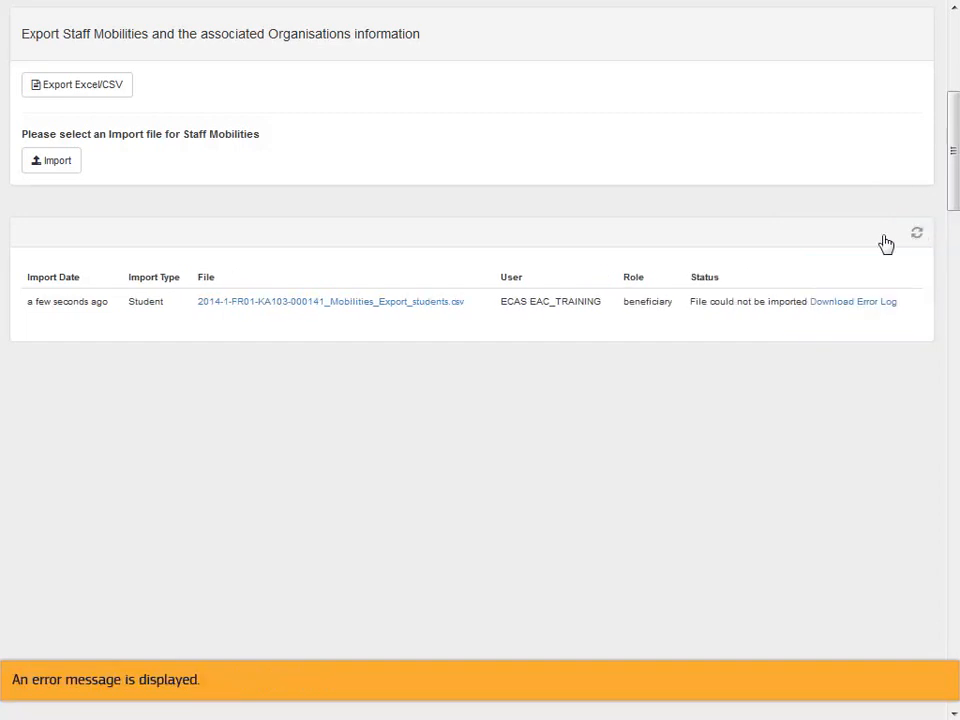
left_click(845, 303)
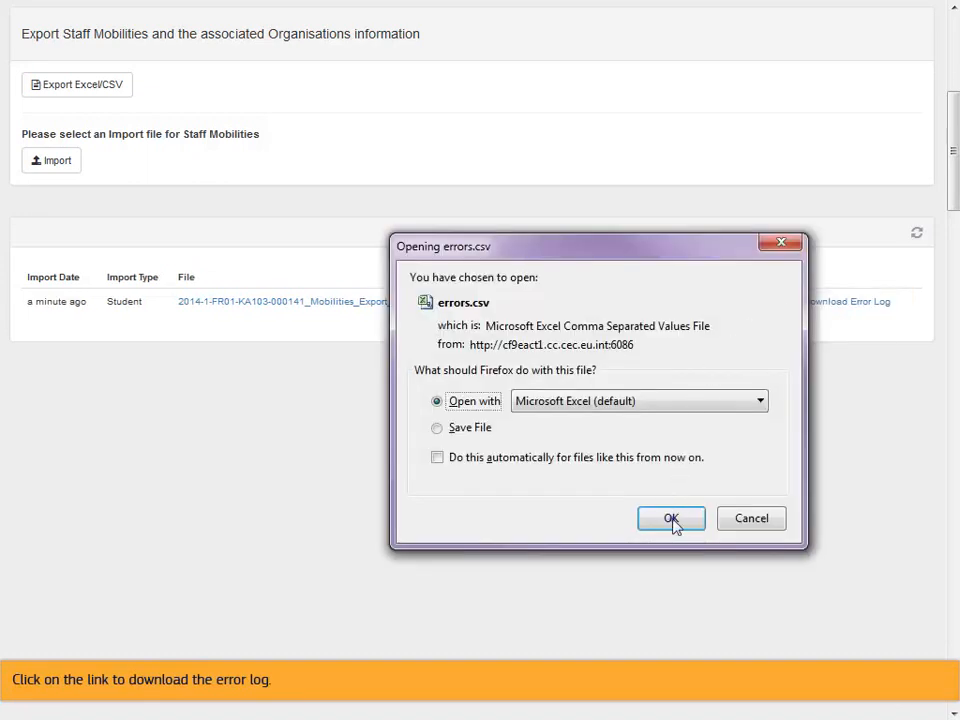
left_click(671, 519)
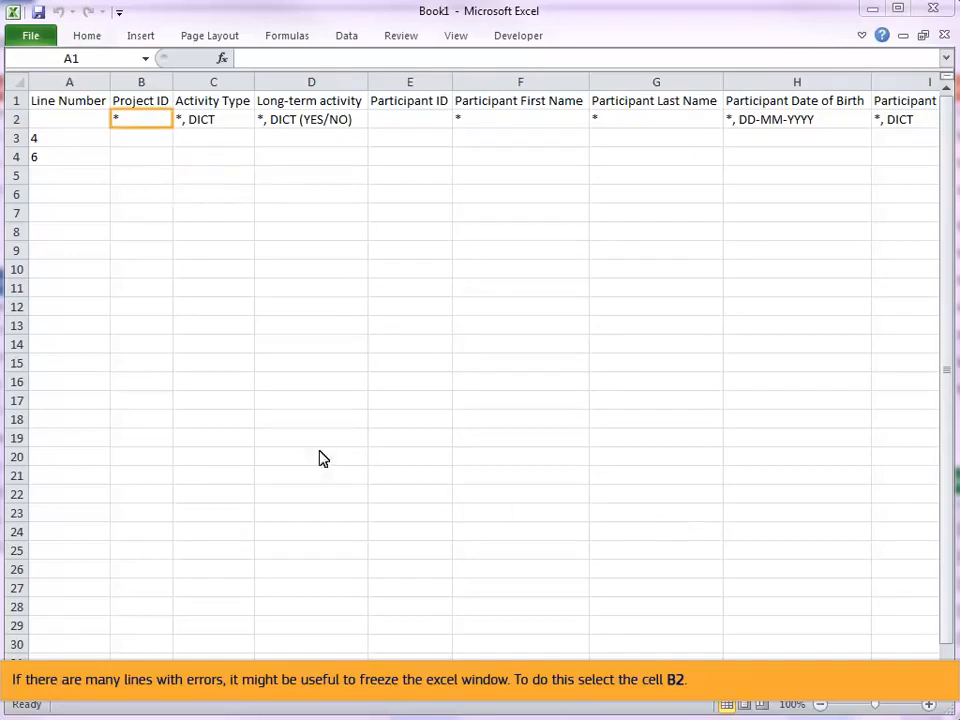
Freeze the error log's panes at cell B2.
left_click(130, 120)
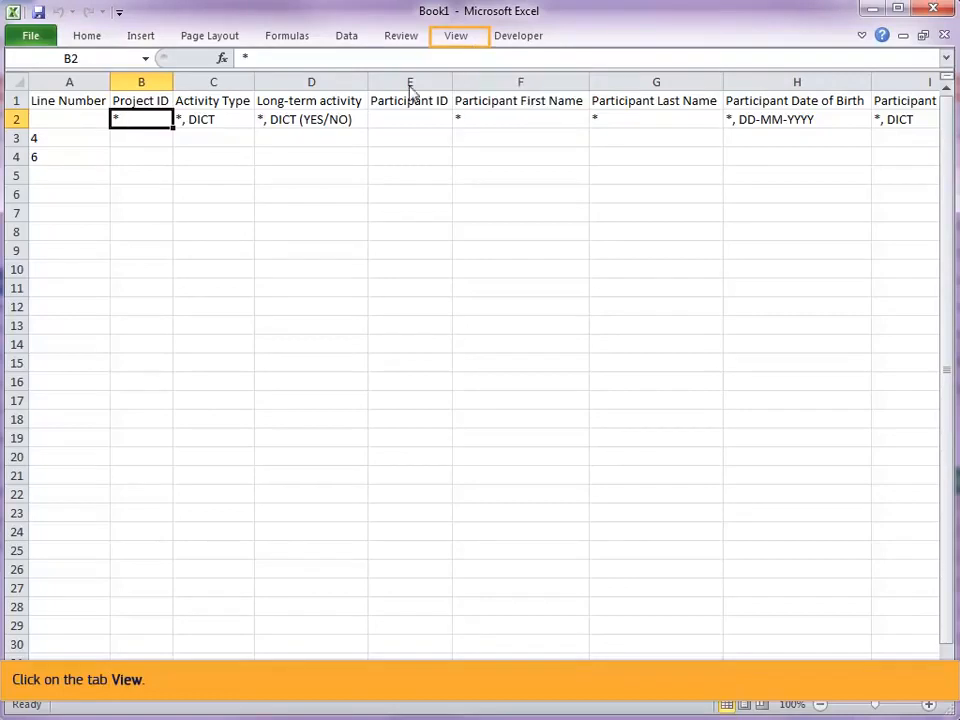
left_click(461, 41)
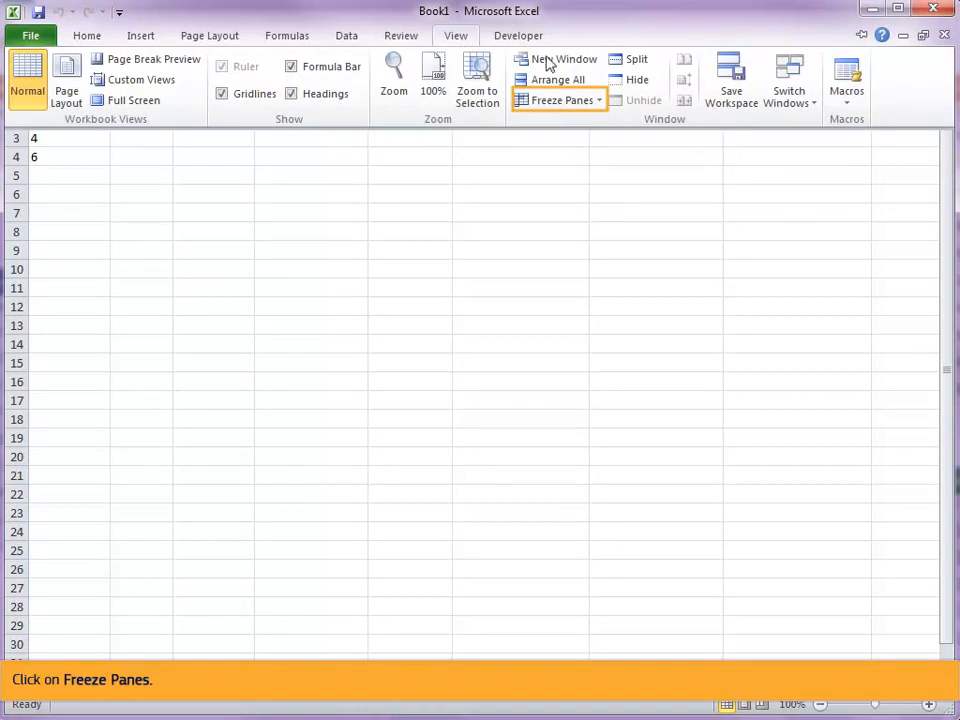
left_click(575, 104)
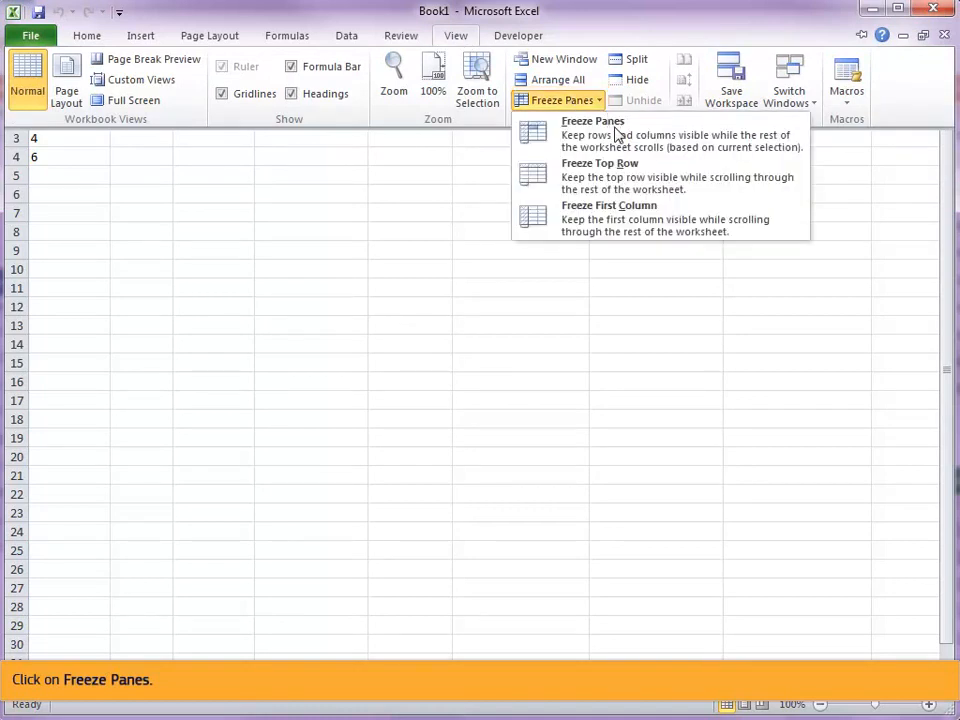
left_click(566, 135)
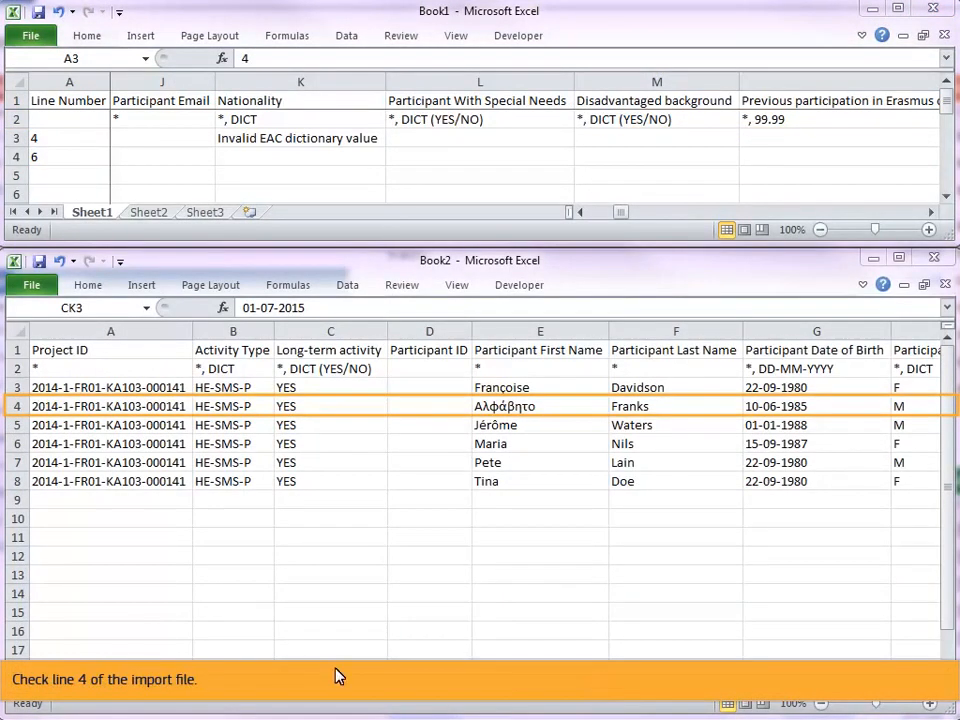
Select line 4 of the import file and consult the Countries section of the Mobility Tool+ Data Dictionary.
left_click(18, 409)
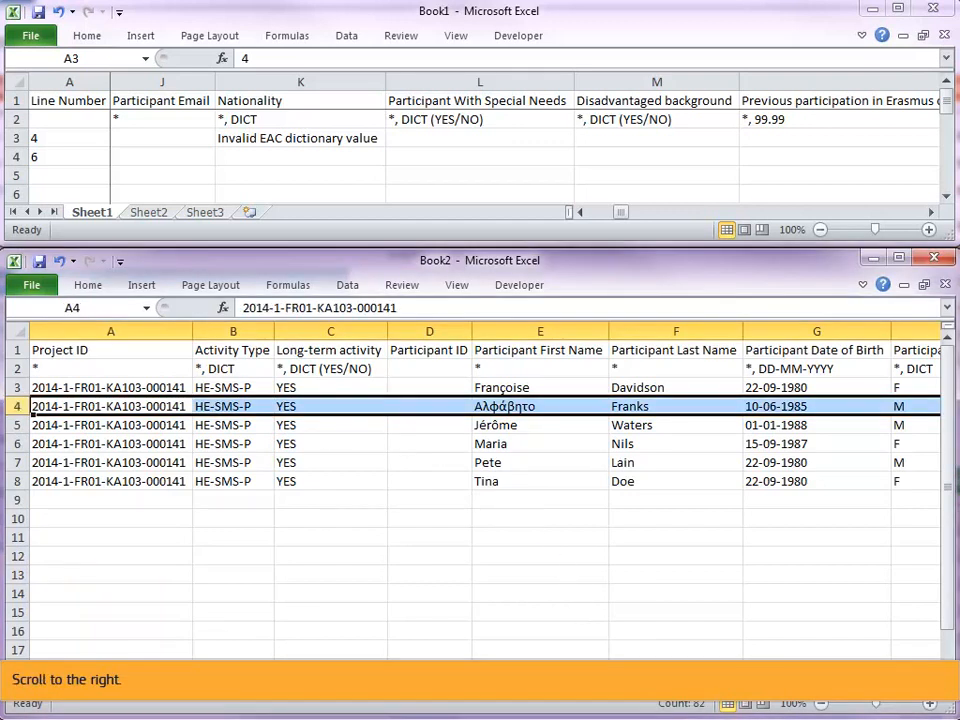
left_click_drag(603, 686, 636, 686)
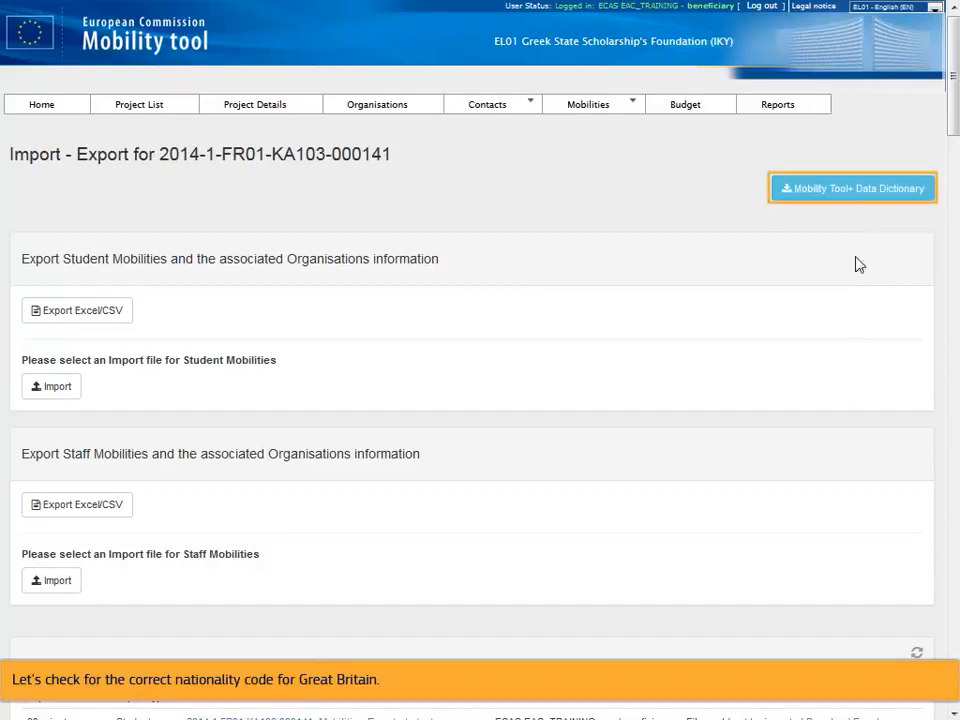
left_click(859, 195)
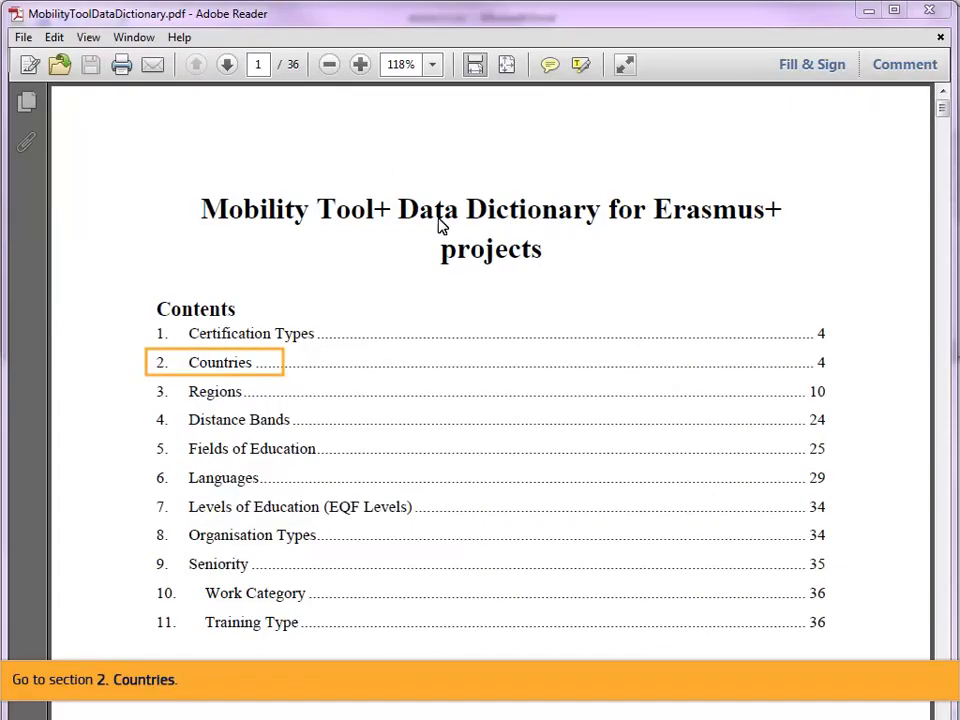
left_click(215, 364)
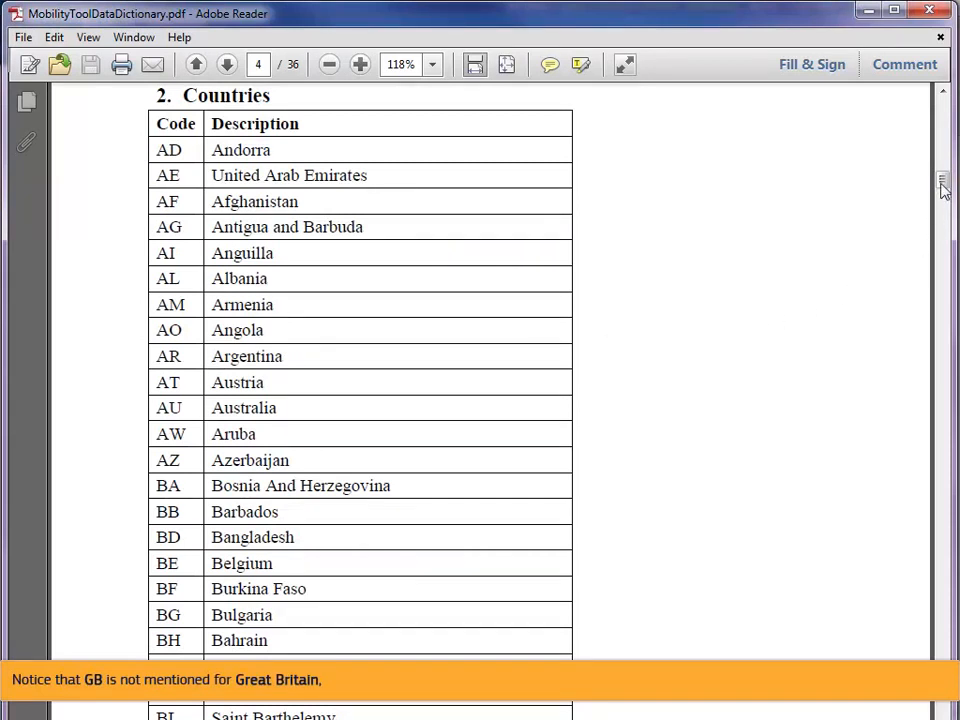
left_click_drag(941, 182, 941, 288)
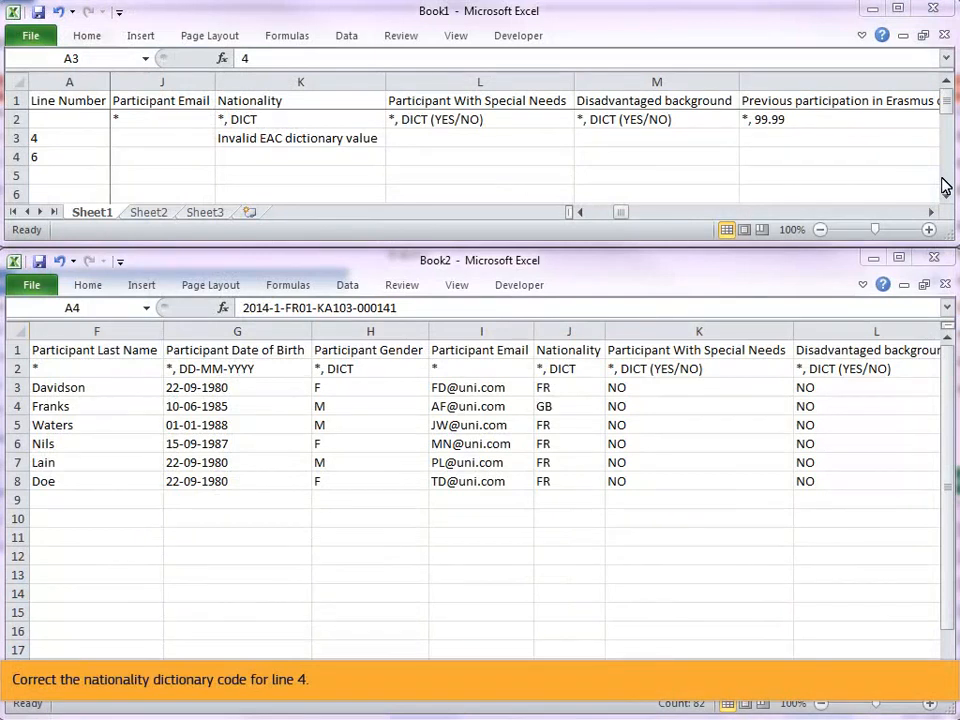
Change line 4's Nationality code in the import file to UK.
left_click(562, 410)
type("UK")
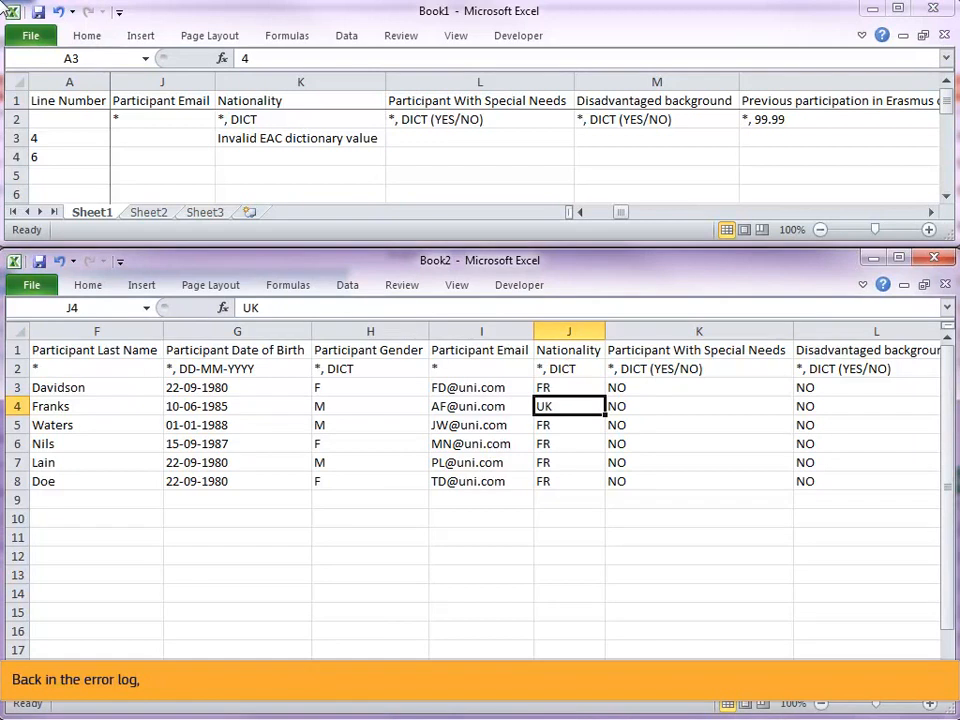
Change line 4's Start Date to 01-07-2015, using dashes as the date separators.
left_click(16, 138)
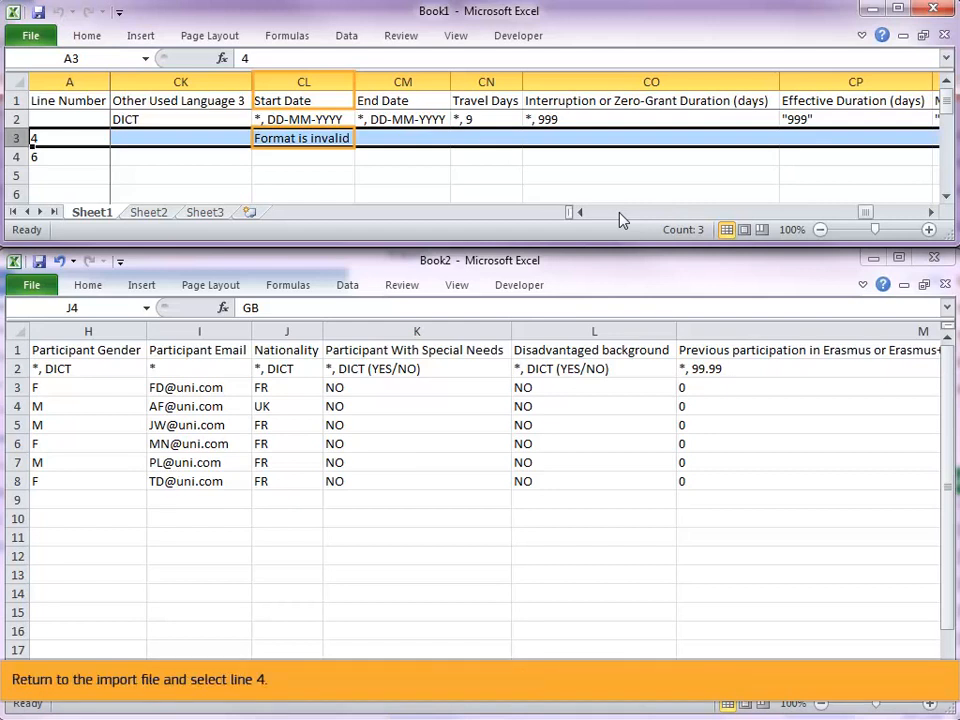
left_click(20, 406)
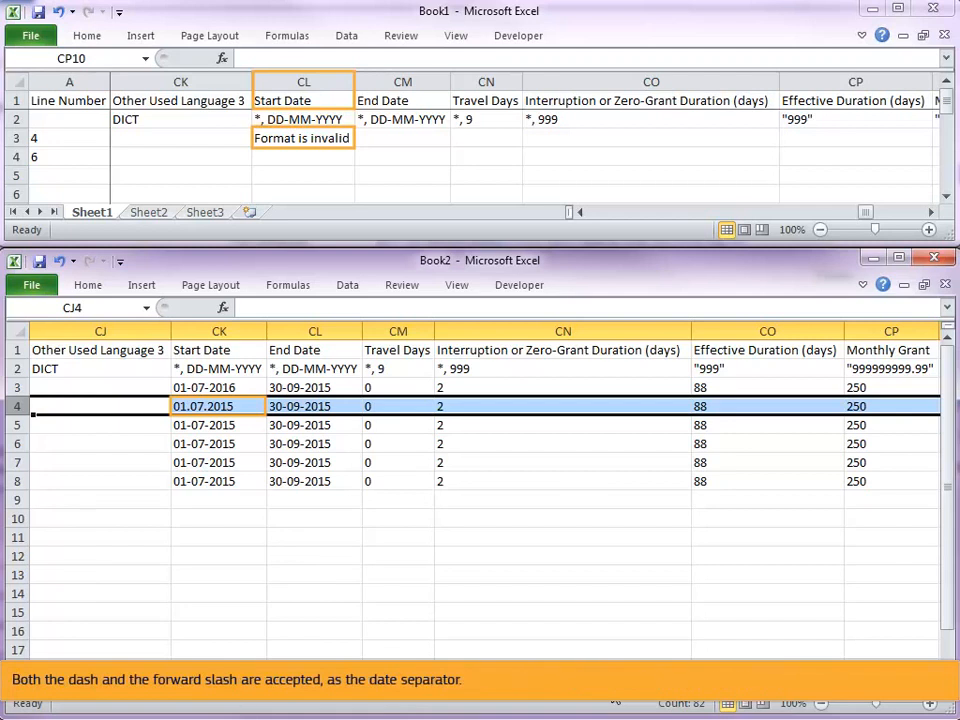
left_click(232, 410)
double_click(232, 409)
key("BackSpace")
type("-")
key("Right")
key("Right")
key("Right")
key("BackSpace")
type("-")
key("Return")
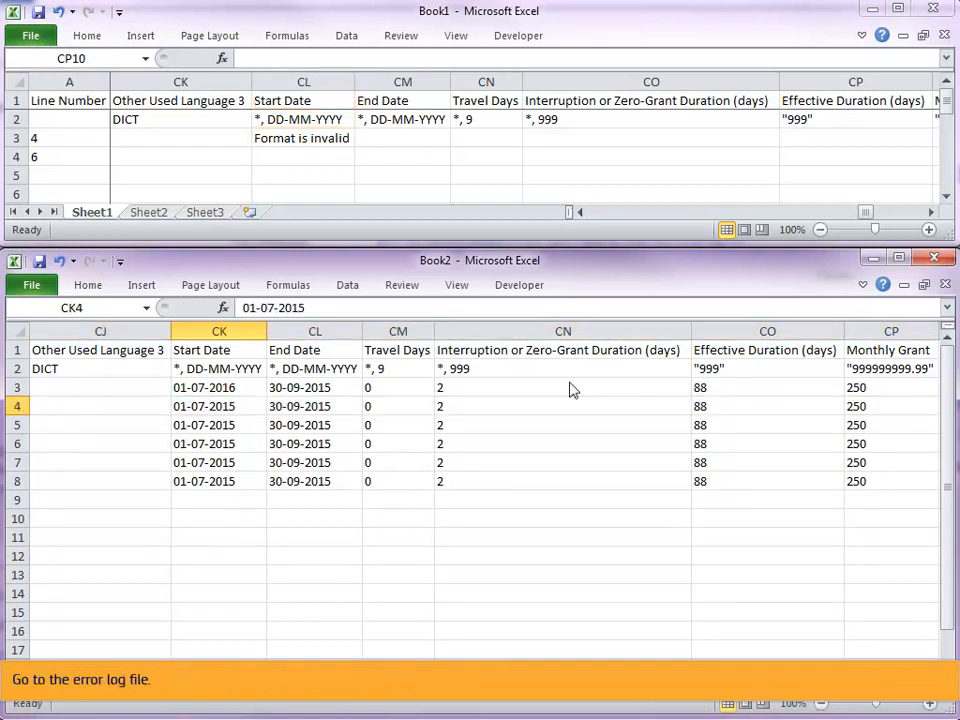
Change line 6's EU Individual Support Total to 733.2, replacing the comma with a point.
left_click_drag(868, 212, 891, 212)
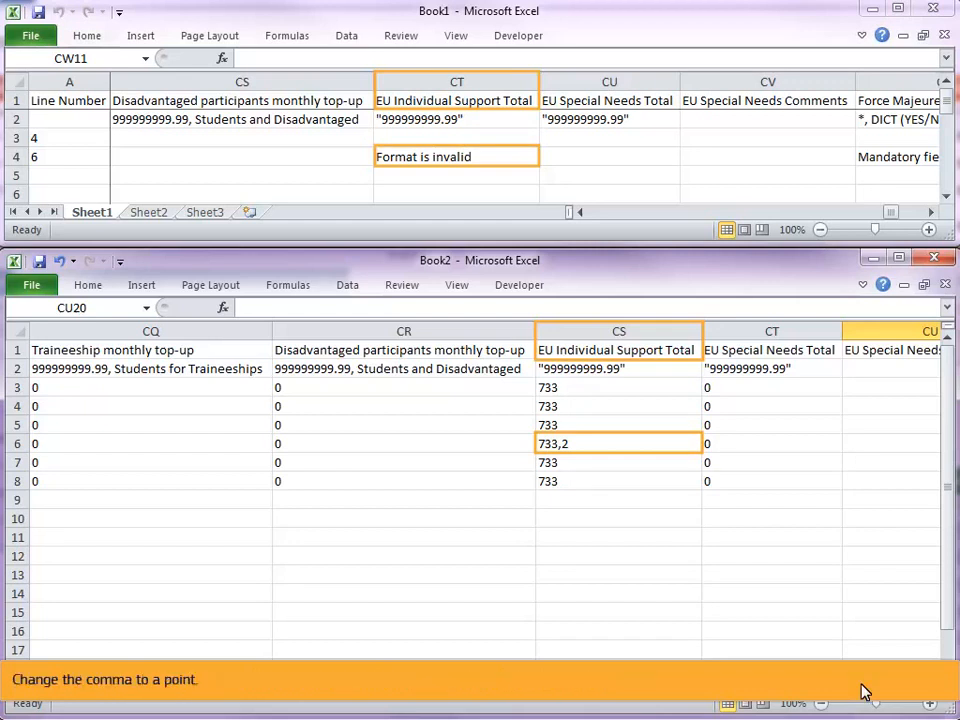
double_click(562, 443)
key("BackSpace")
type(".")
key("Return")
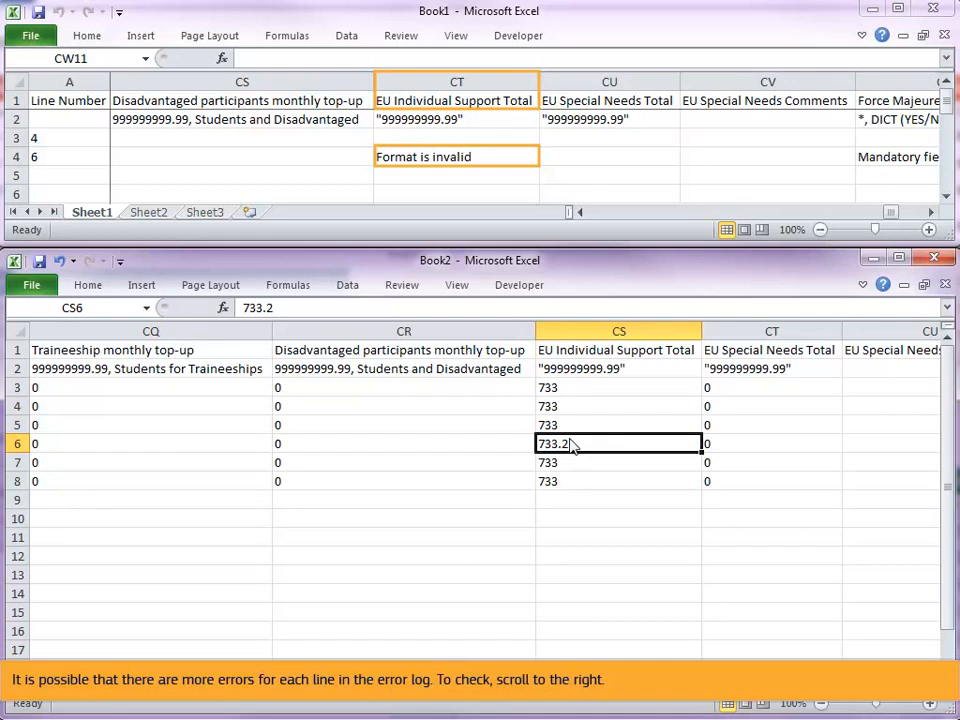
Fill line 6's empty Force Majeure ? field with NO.
left_click(895, 215)
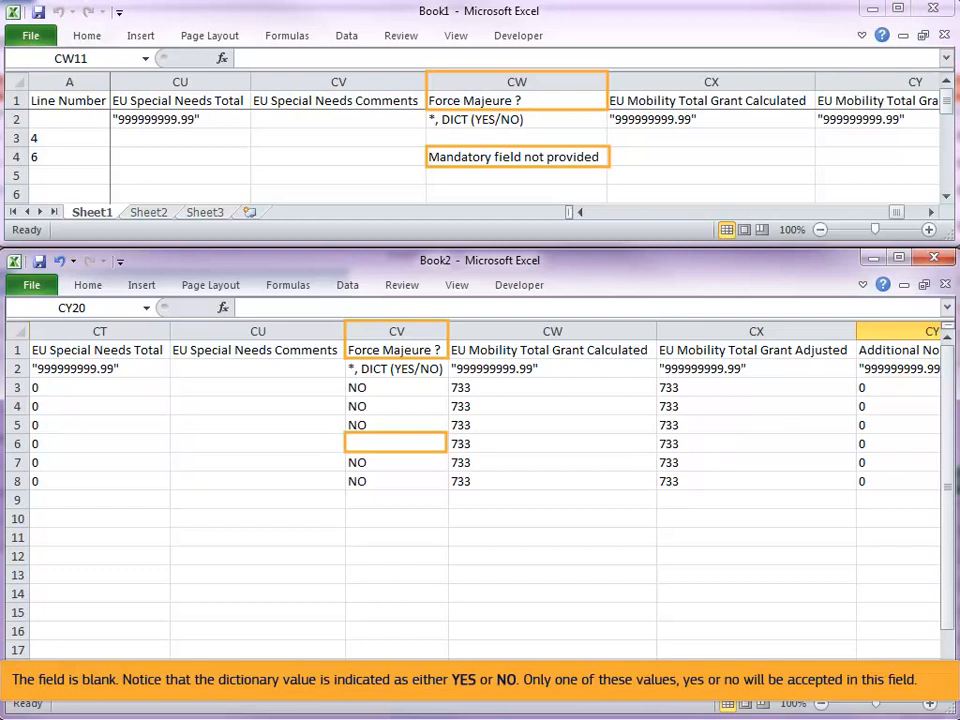
left_click(394, 445)
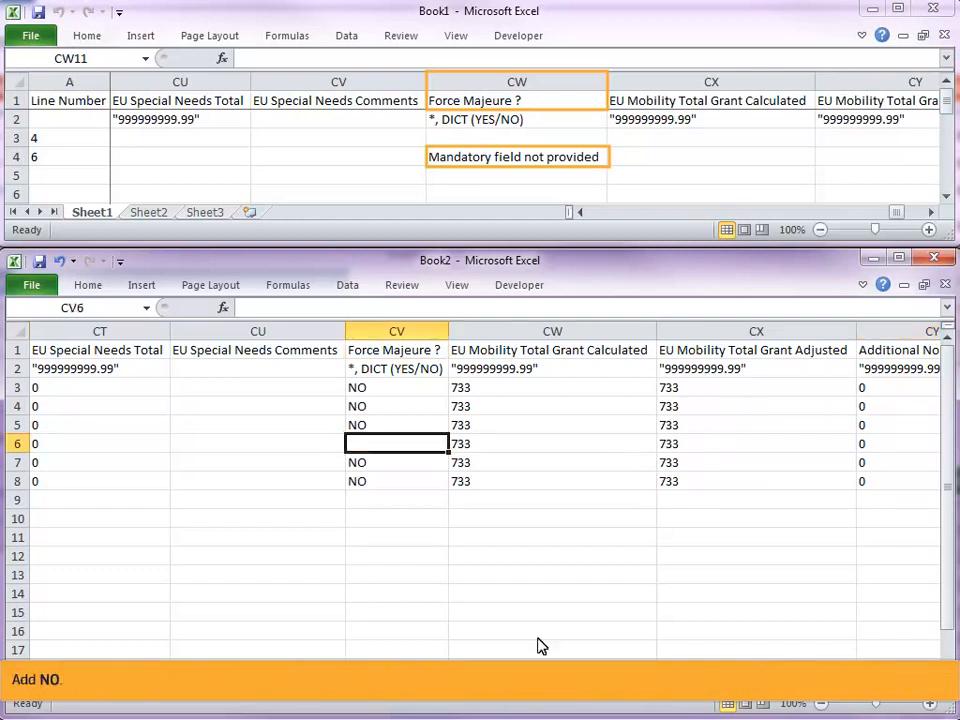
type("N")
key("Return")
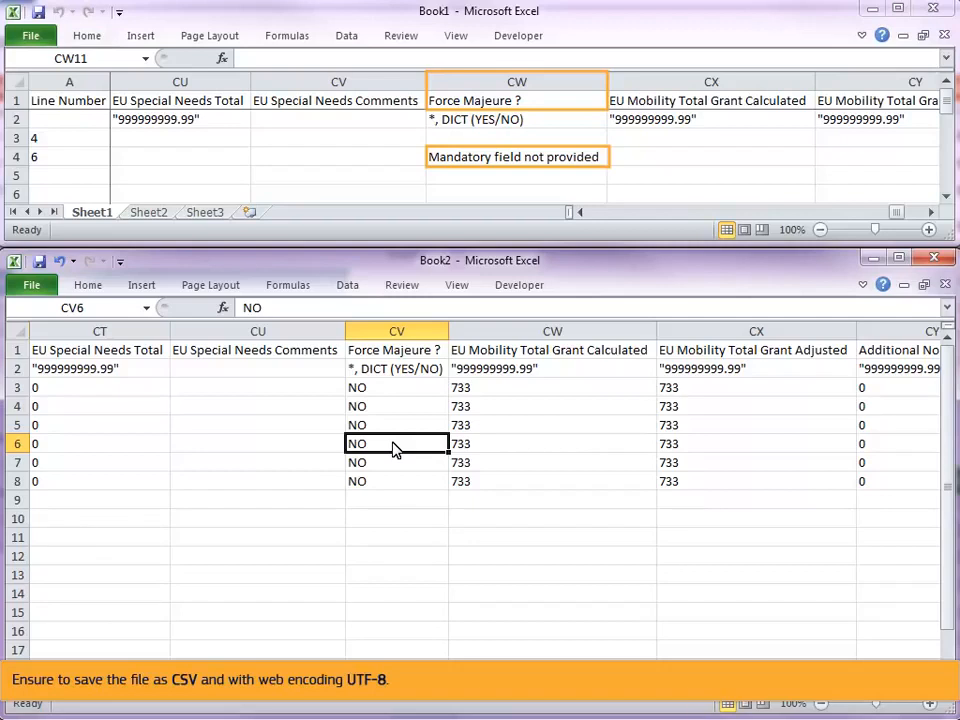
Save the import file as CSV (Comma delimited) with Unicode (UTF-8) web encoding.
left_click(31, 287)
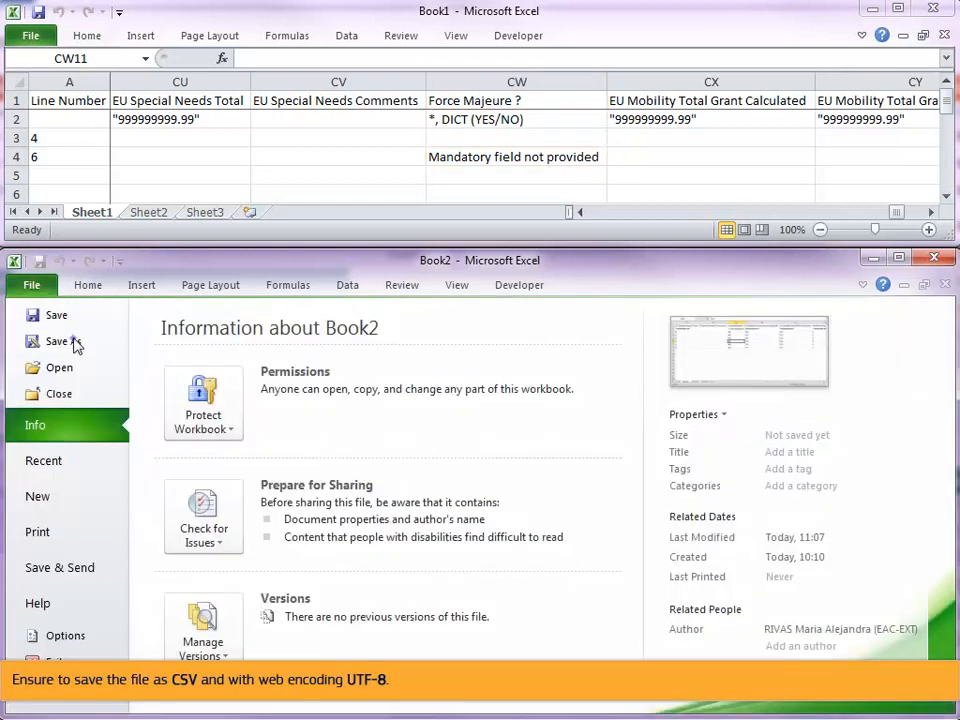
left_click(72, 341)
left_click(709, 602)
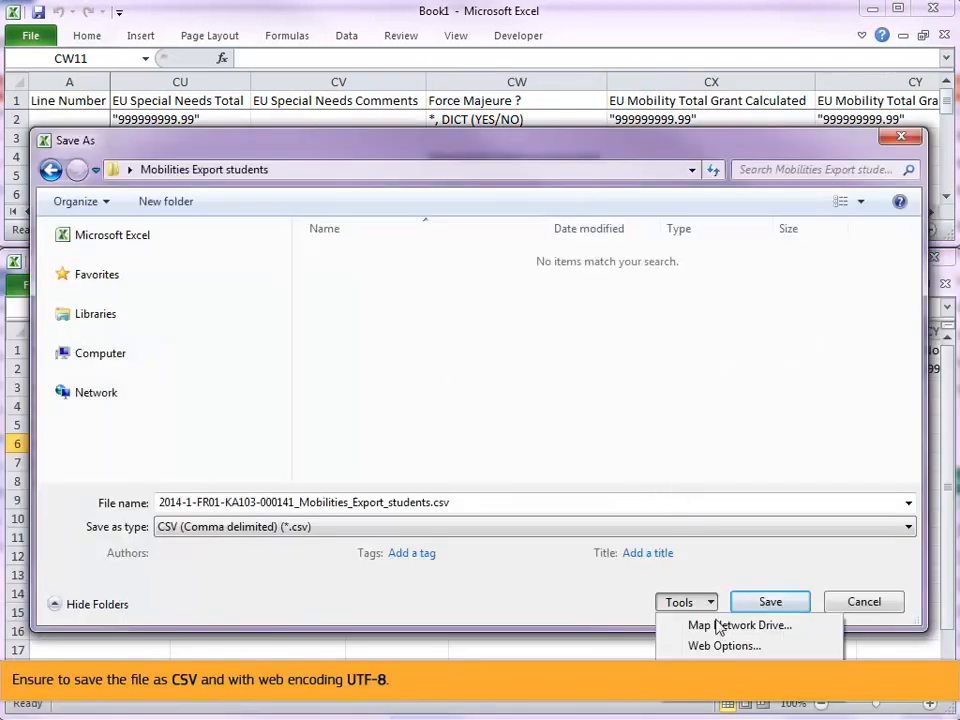
left_click(720, 646)
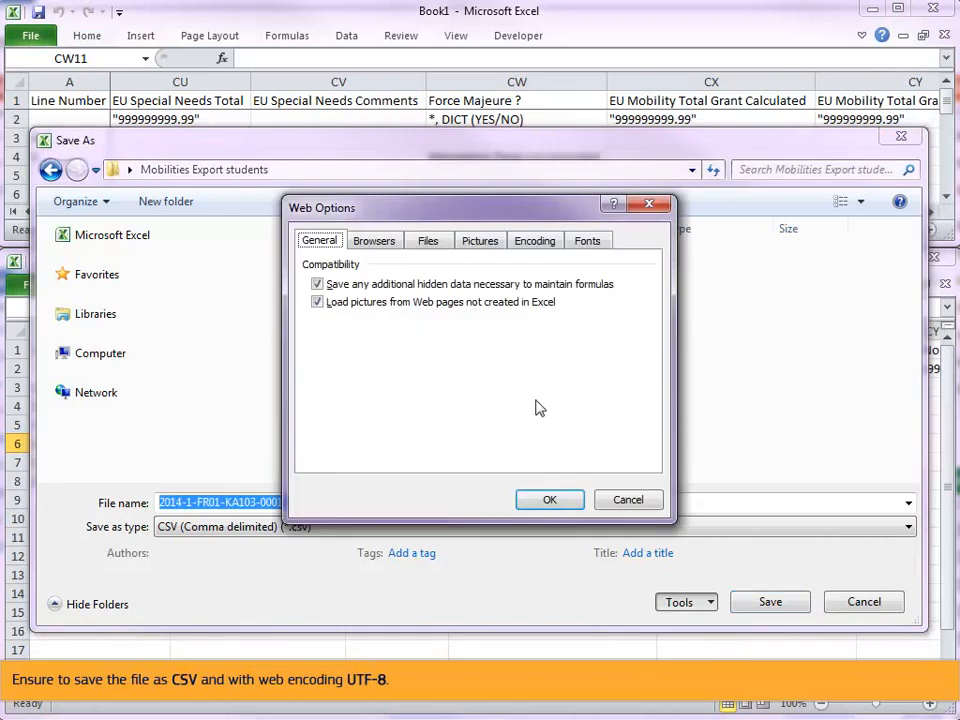
left_click(530, 243)
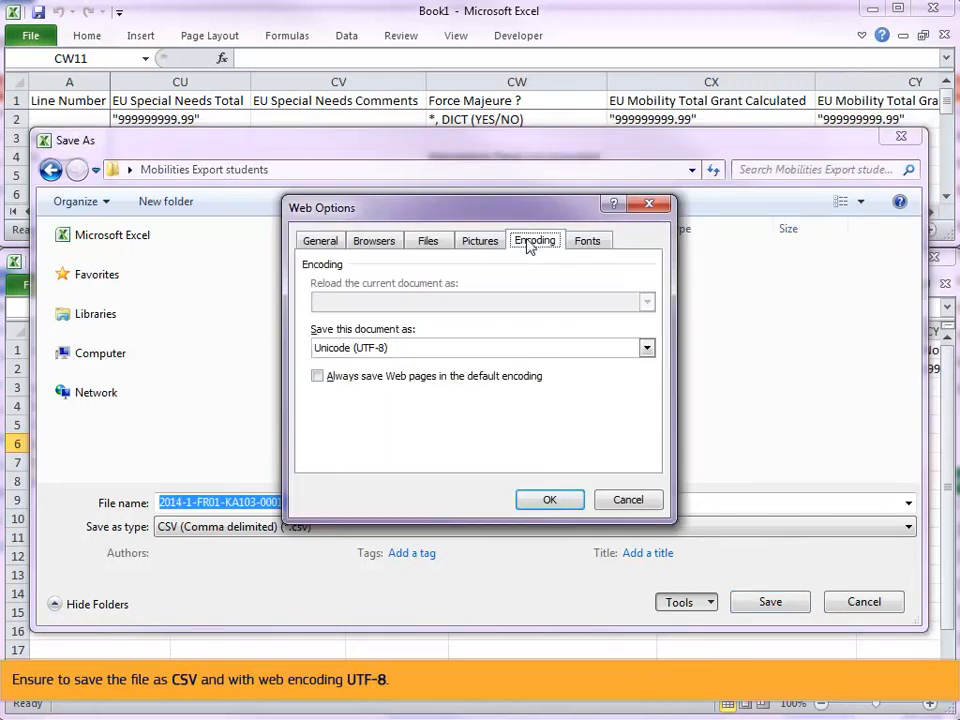
left_click(549, 499)
left_click(770, 601)
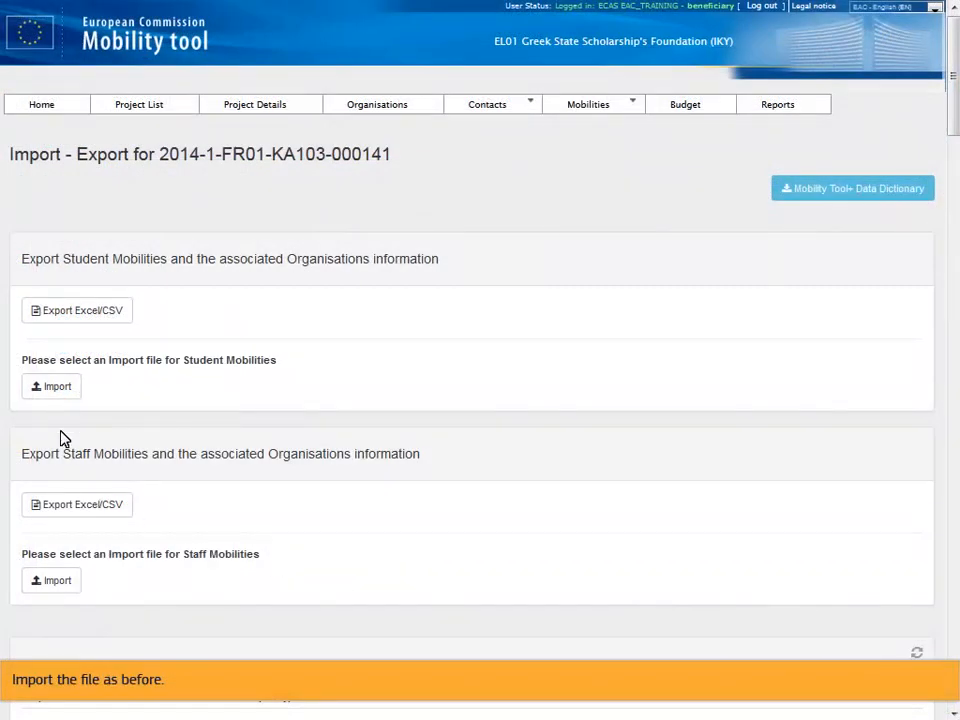
Import the saved student mobilities CSV file and refresh the import history to update its status.
left_click(55, 387)
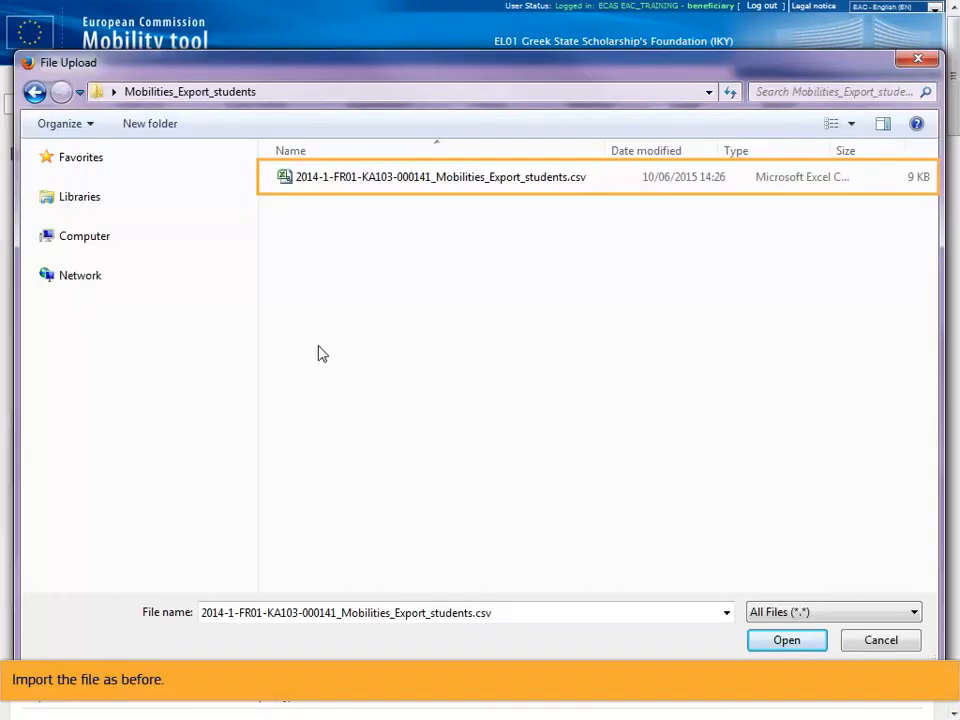
left_click(437, 182)
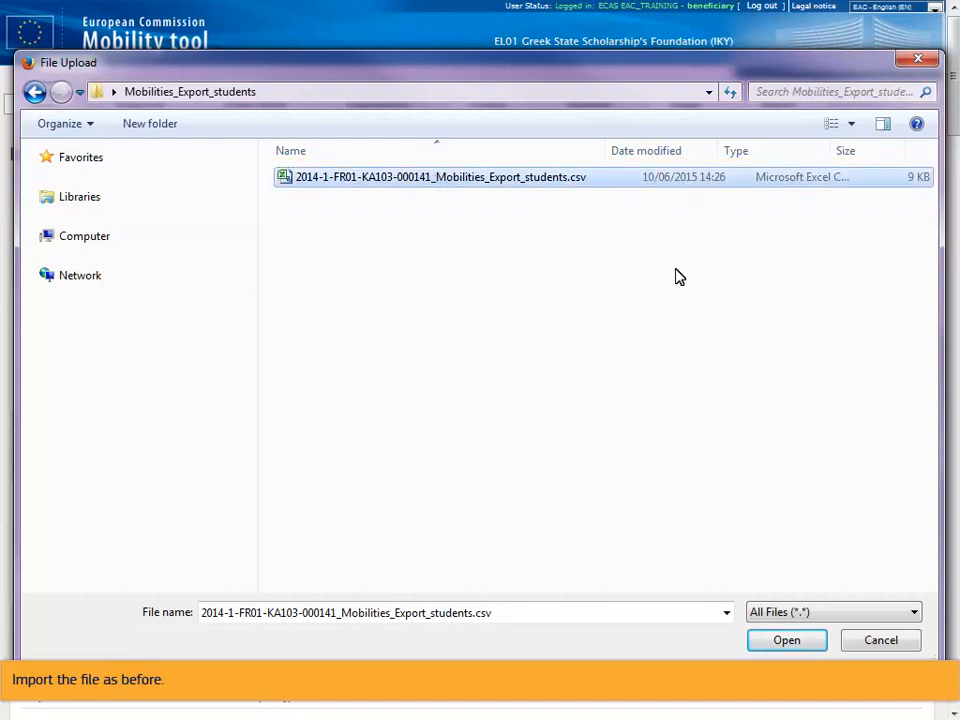
left_click(785, 642)
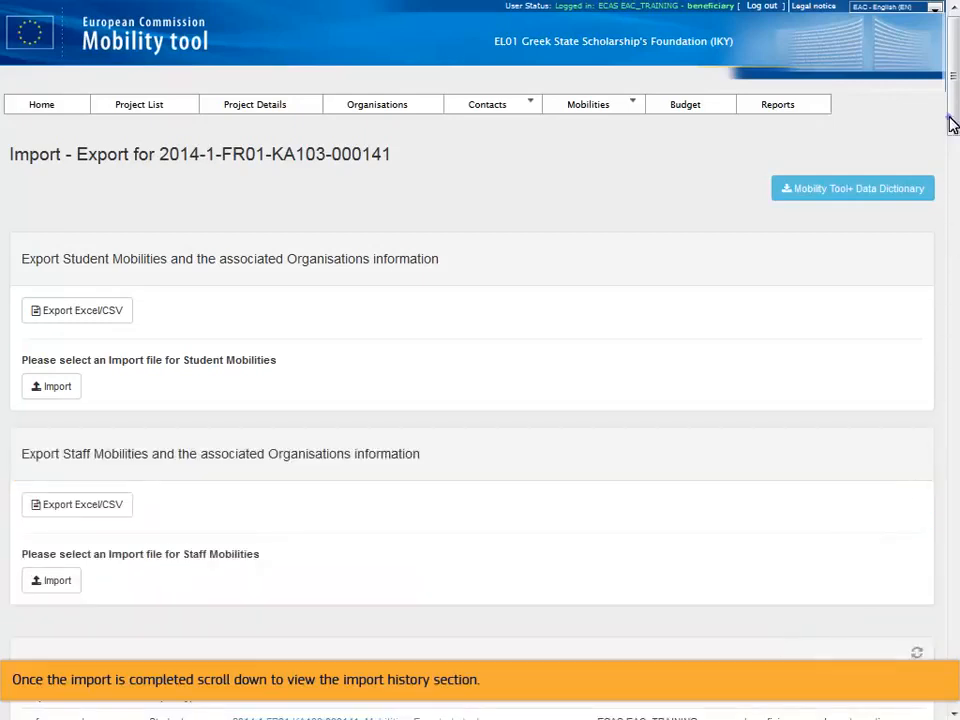
scroll(951, 123, "down", 2)
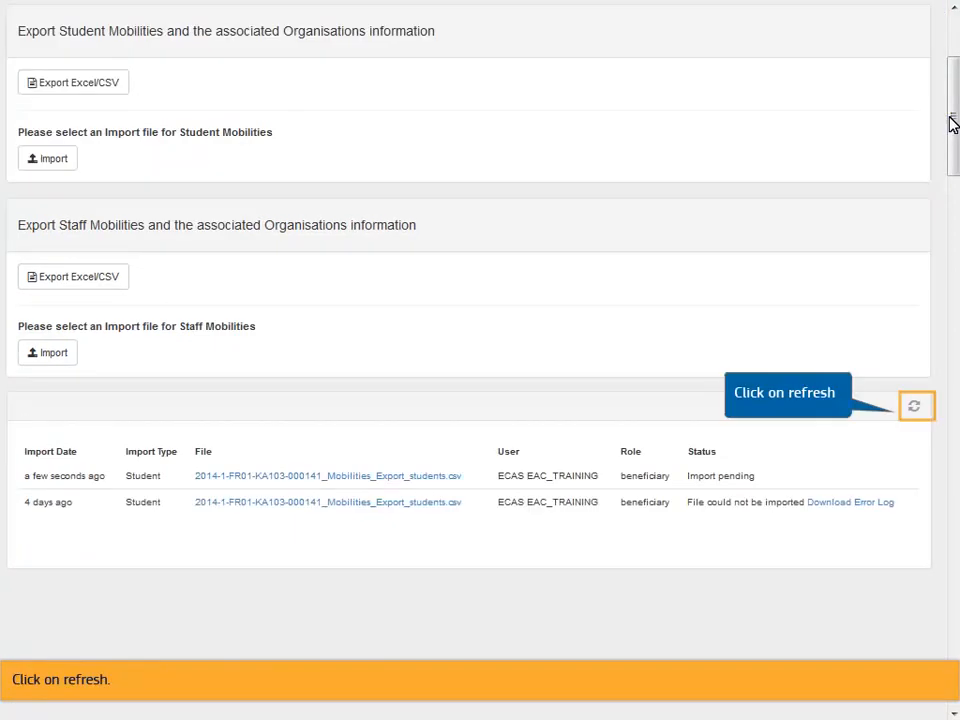
left_click(914, 406)
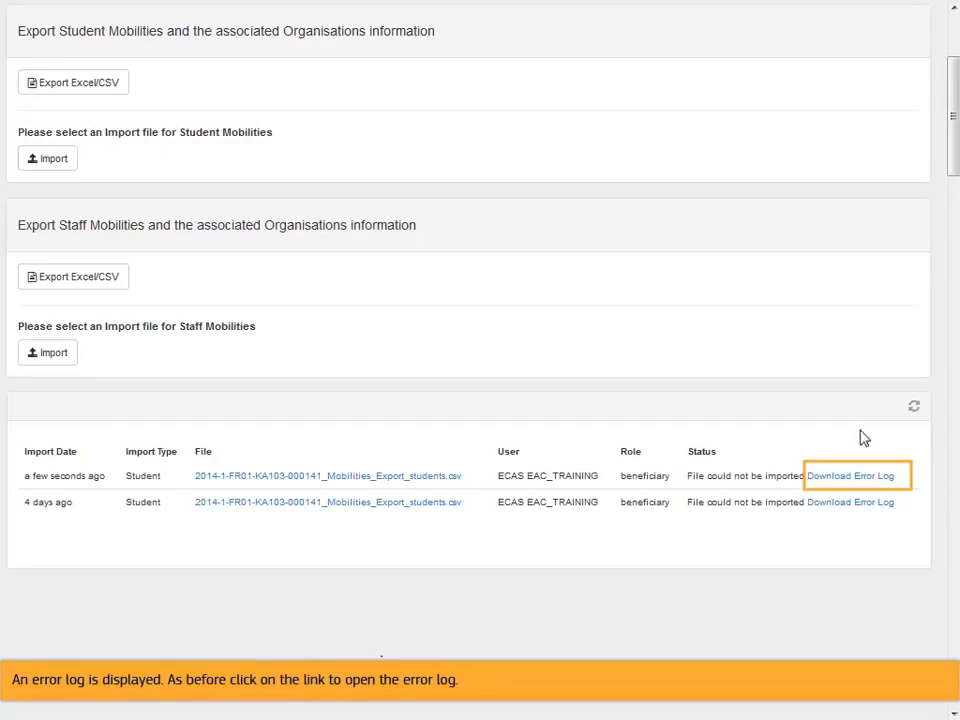
Open the new error log and correct the Start Date year in line 4 of the import file to 01-07-2015.
left_click(851, 477)
left_click(553, 488)
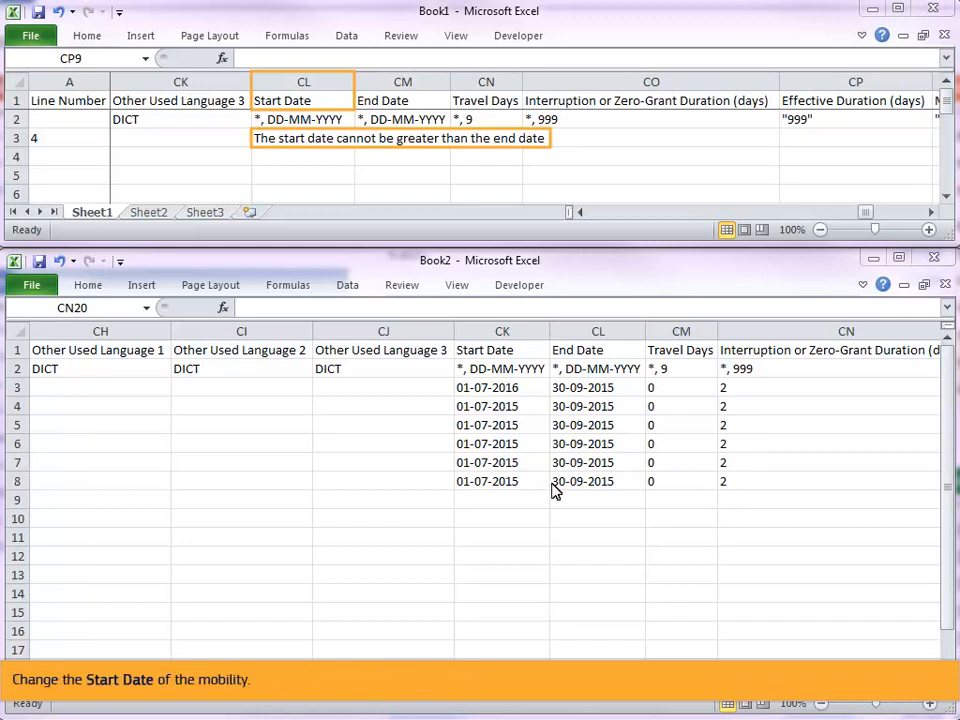
double_click(521, 387)
key("BackSpace")
type("5")
key("Return")
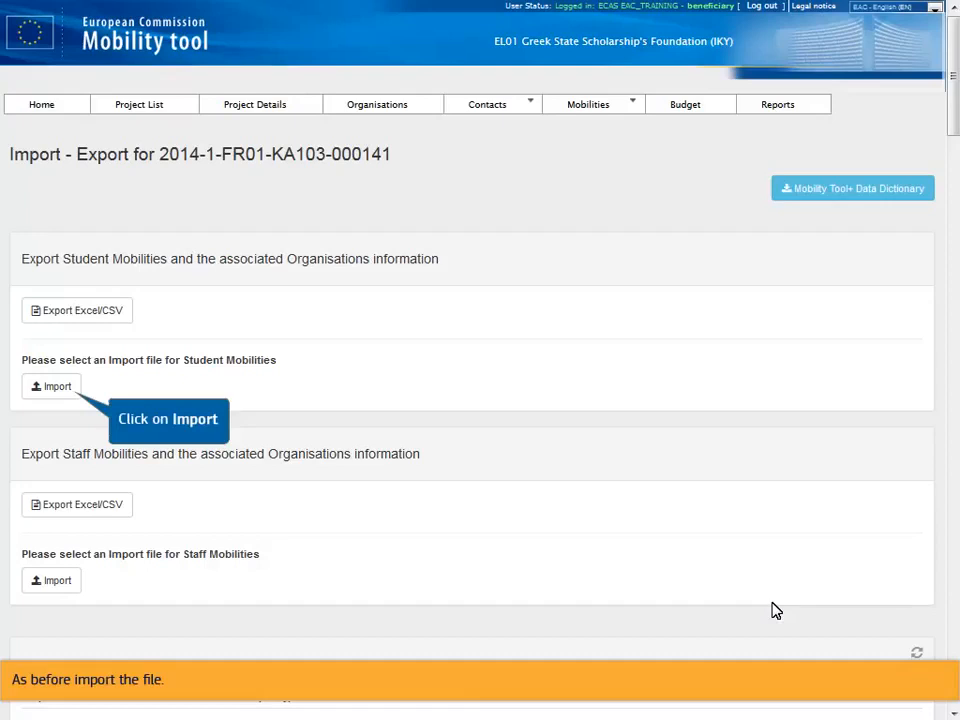
Re-import the corrected student mobilities CSV file and refresh the import history.
left_click(55, 389)
left_click(437, 180)
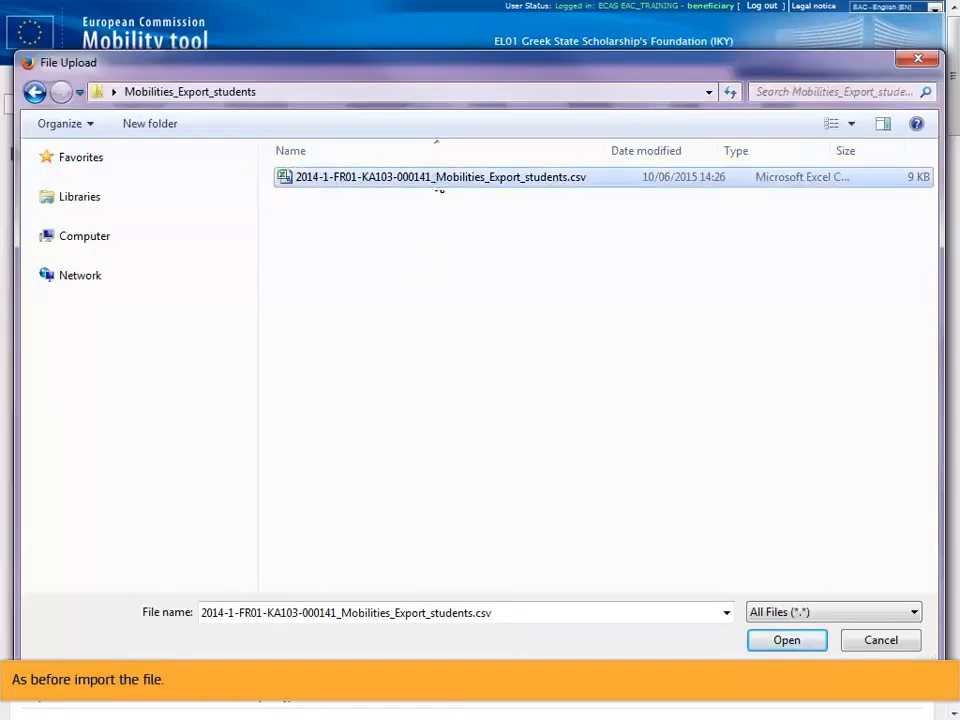
left_click(785, 640)
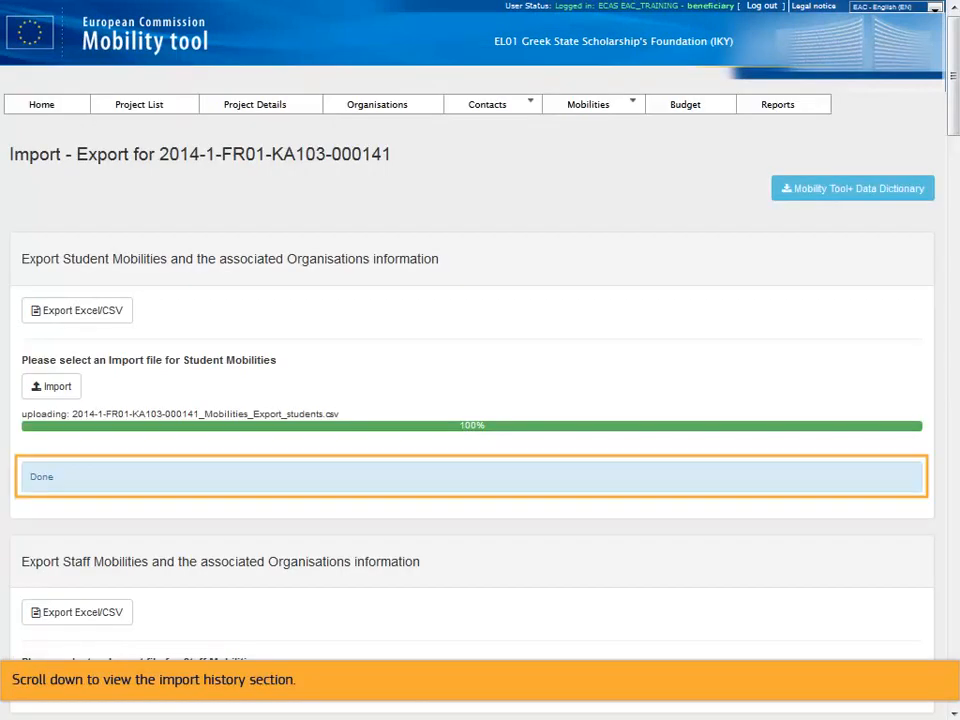
scroll(951, 122, "down", 3)
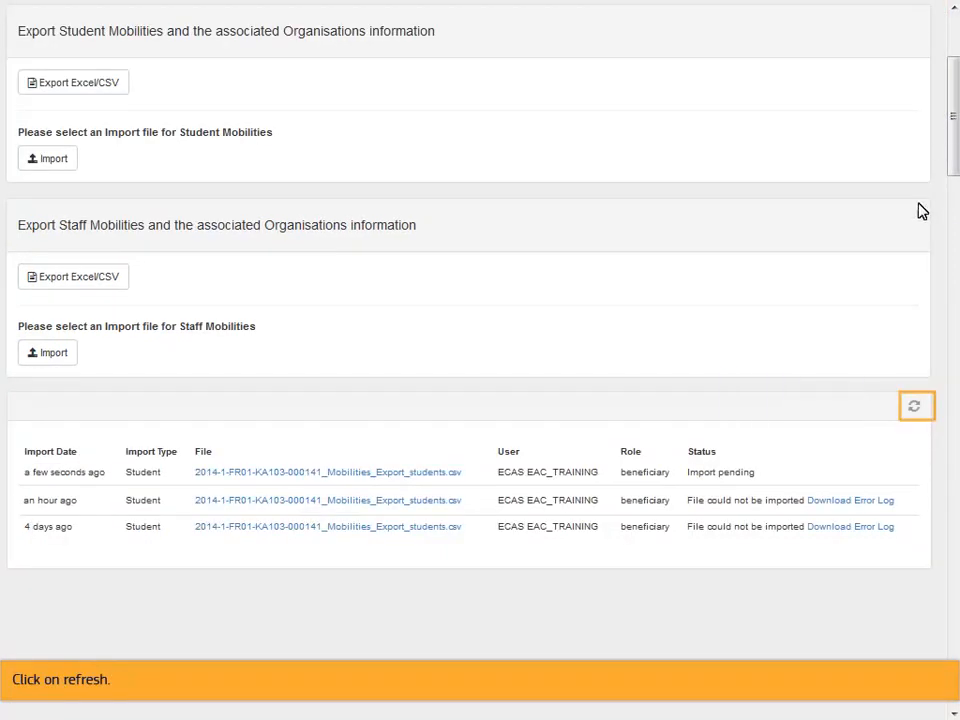
left_click(914, 405)
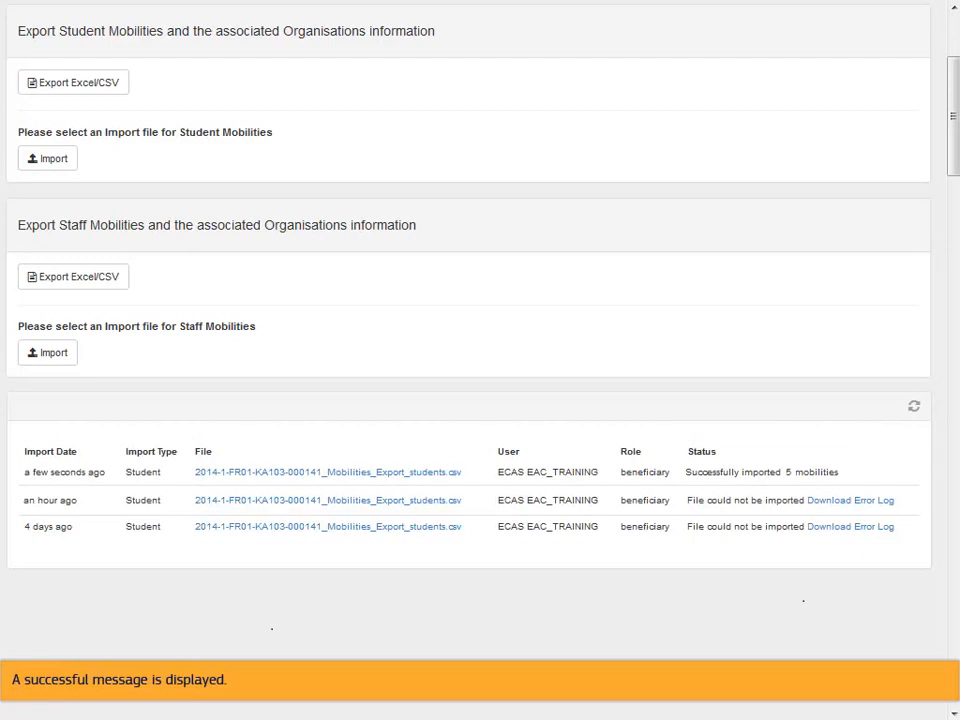